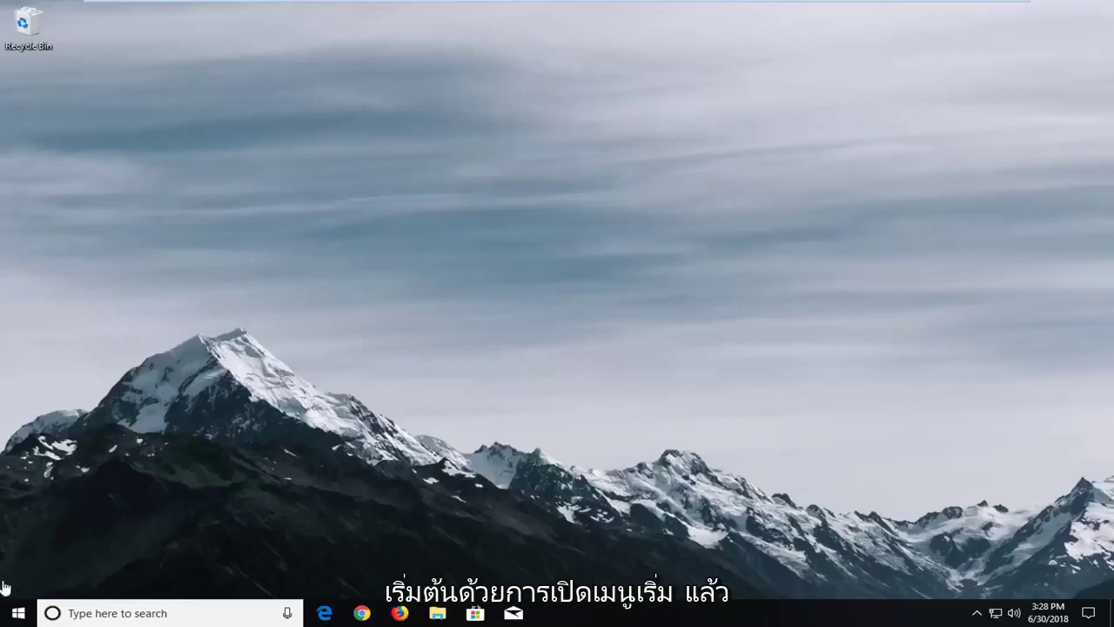
Search the Start menu for 'sound'
left_click(8, 613)
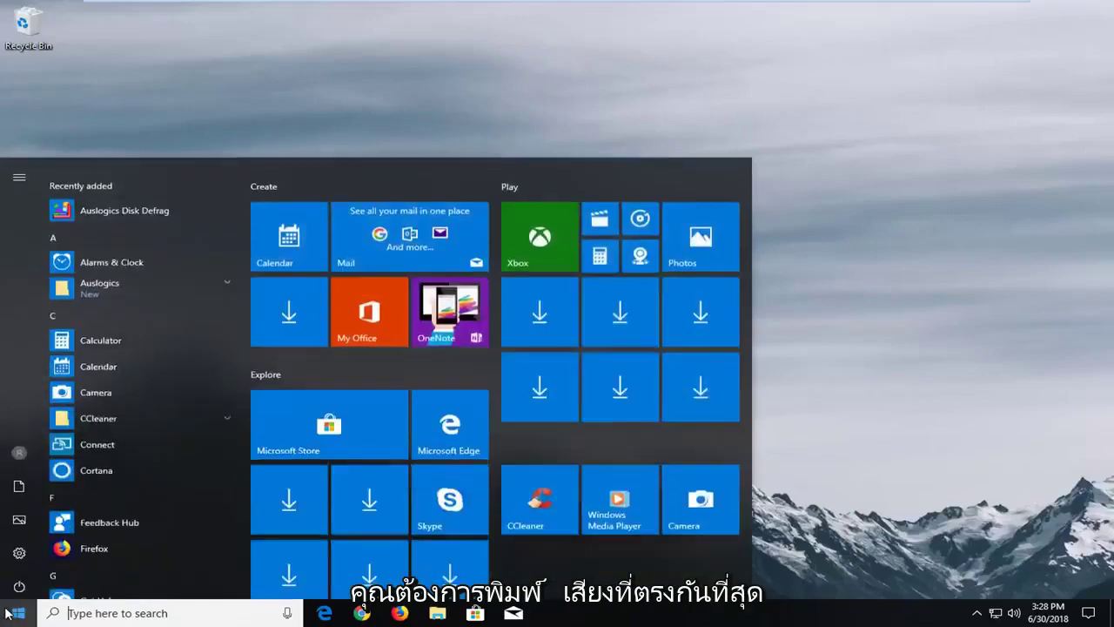
type("sound")
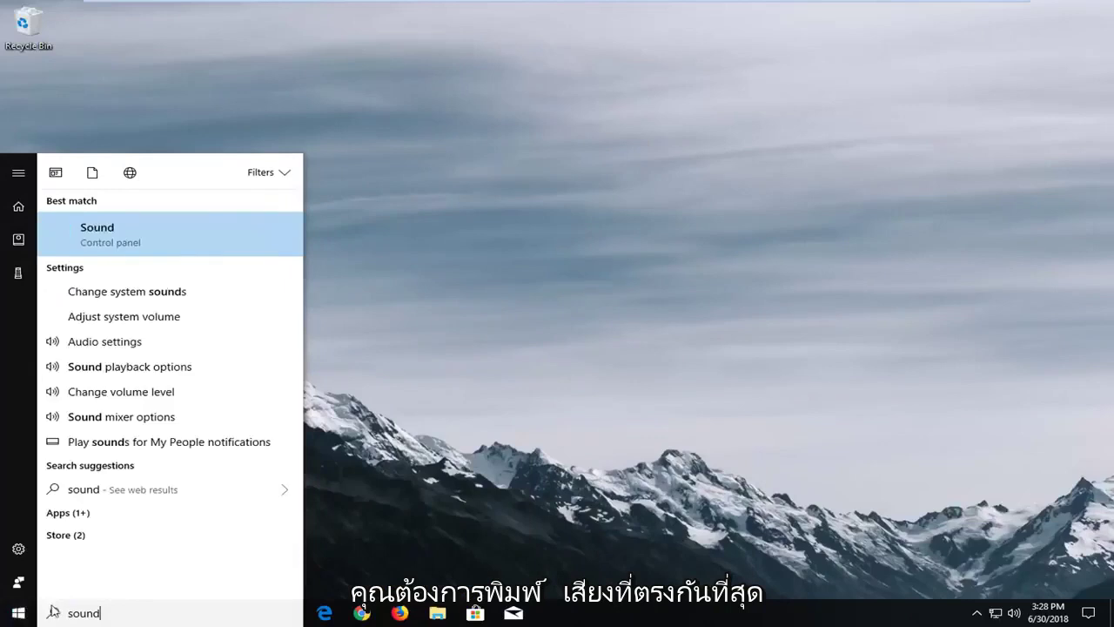
Open Sound, centre the dialog, and verify Show Disabled and Show Disconnected Devices are ticked
left_click(98, 235)
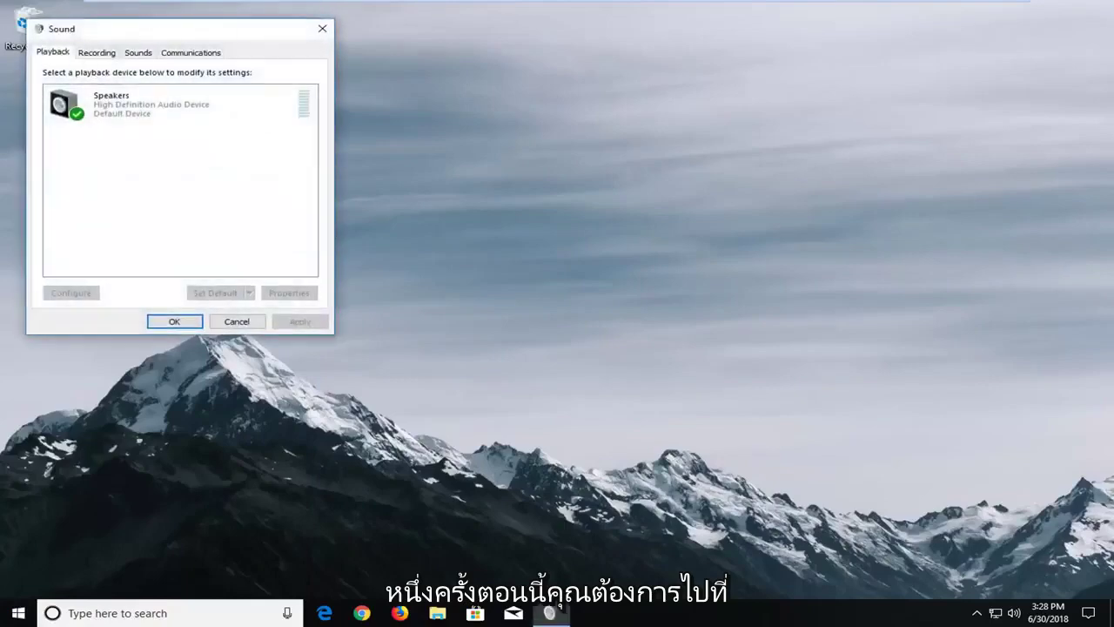
left_click_drag(157, 34, 397, 104)
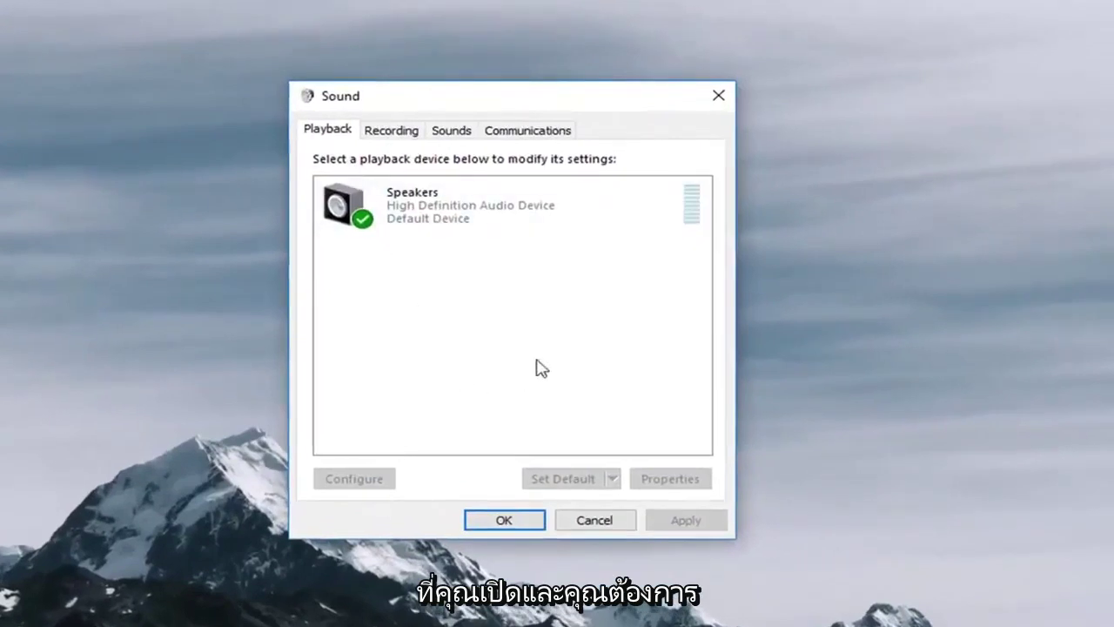
right_click(439, 260)
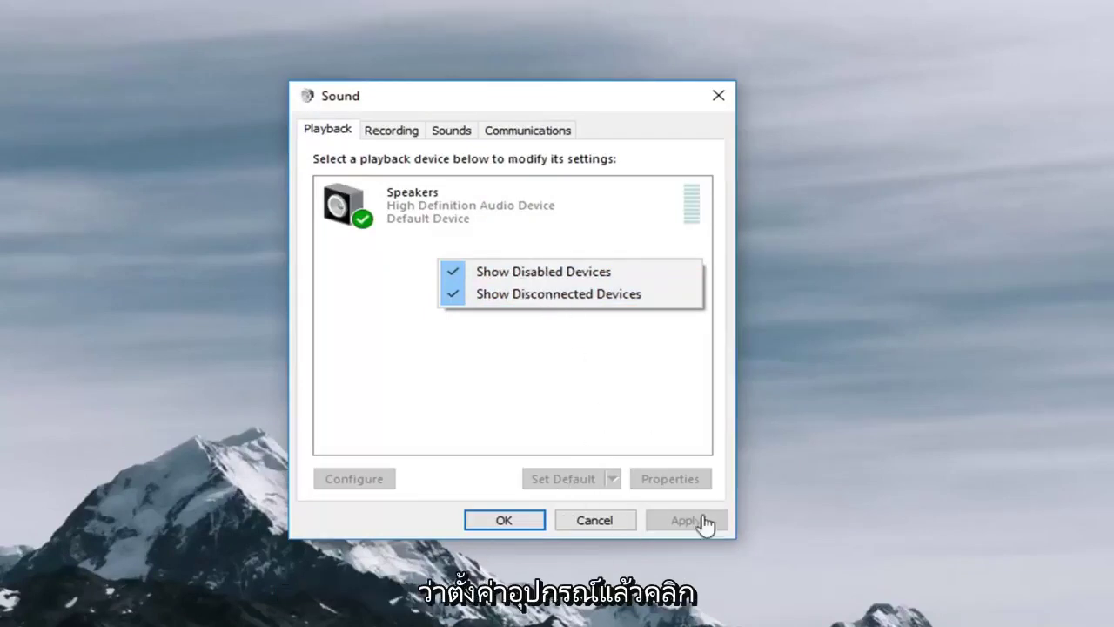
left_click(369, 219)
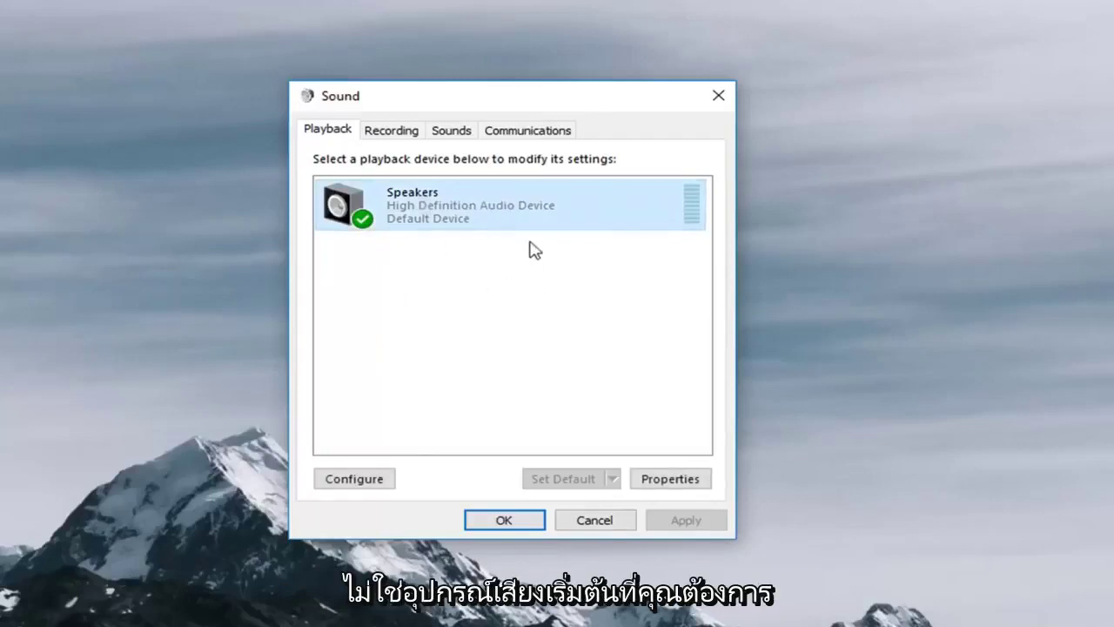
left_click(429, 283)
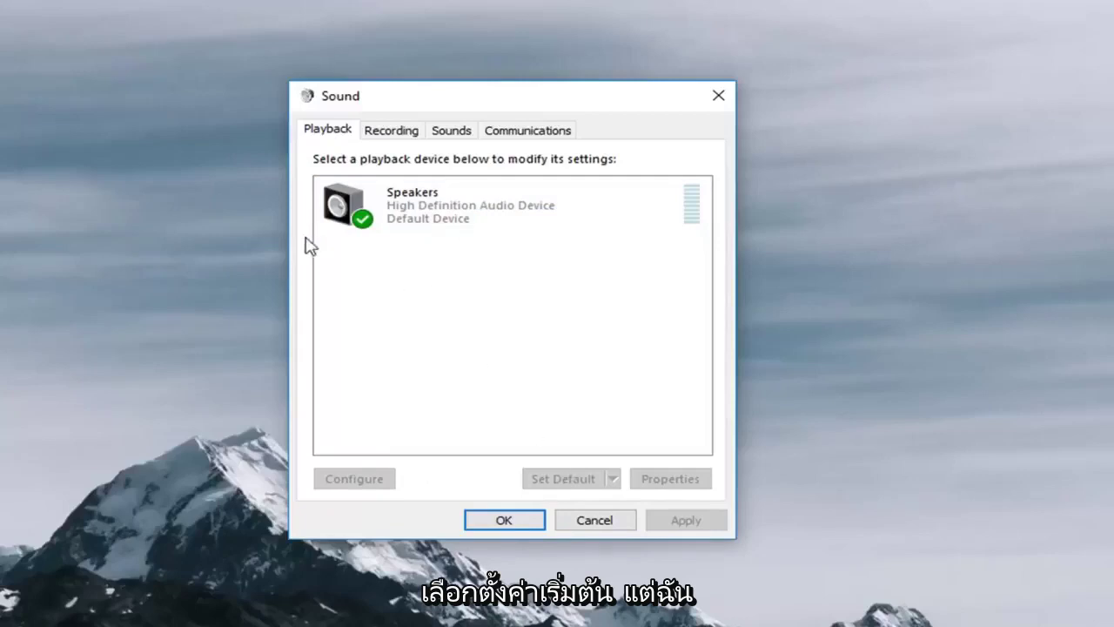
left_click(428, 219)
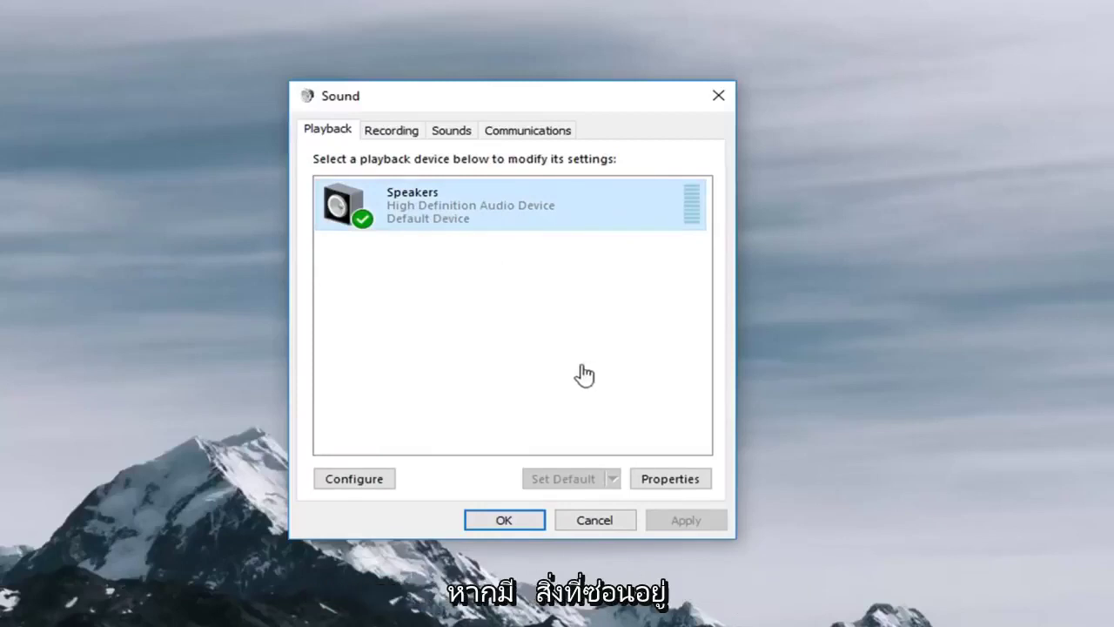
right_click(460, 259)
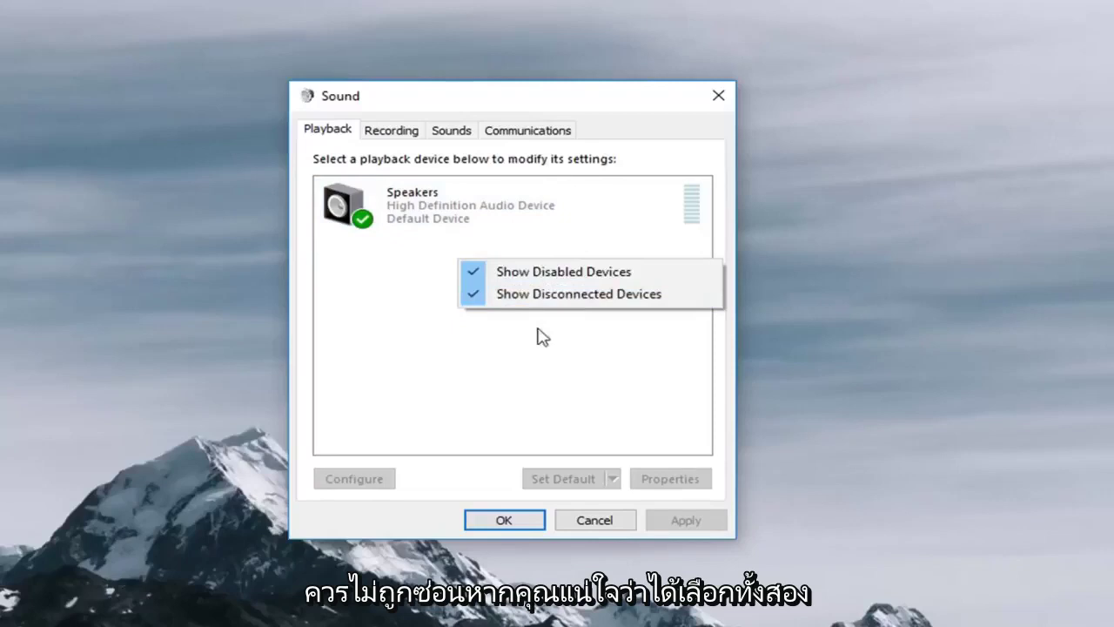
left_click(380, 342)
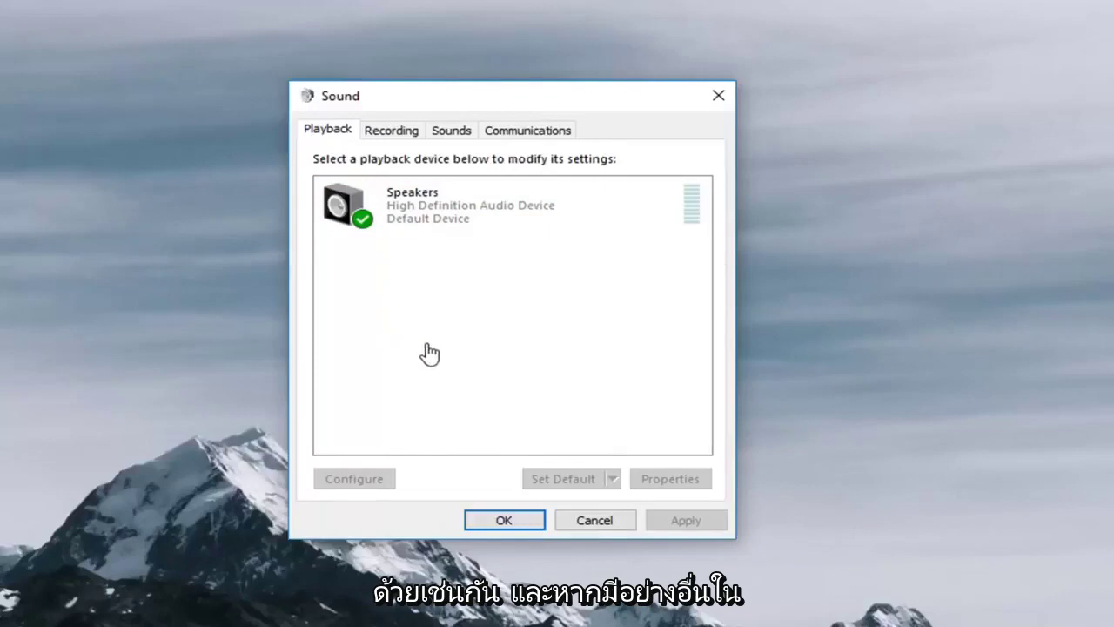
Review the Speakers actions (Configure, Test, Disable, Properties) and leave the device enabled
right_click(438, 205)
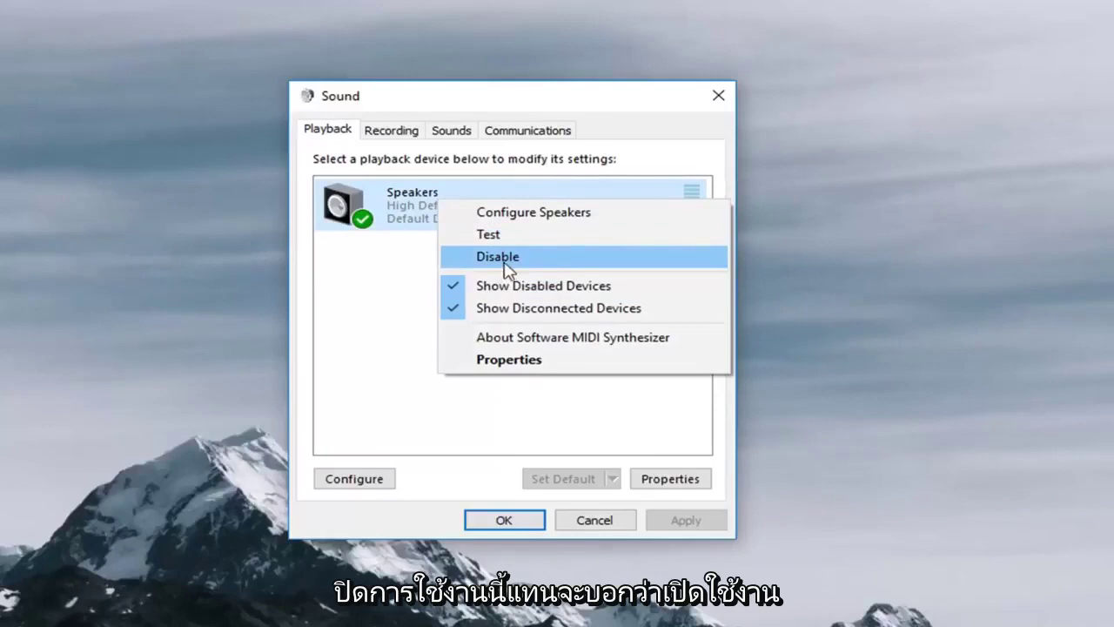
left_click(366, 303)
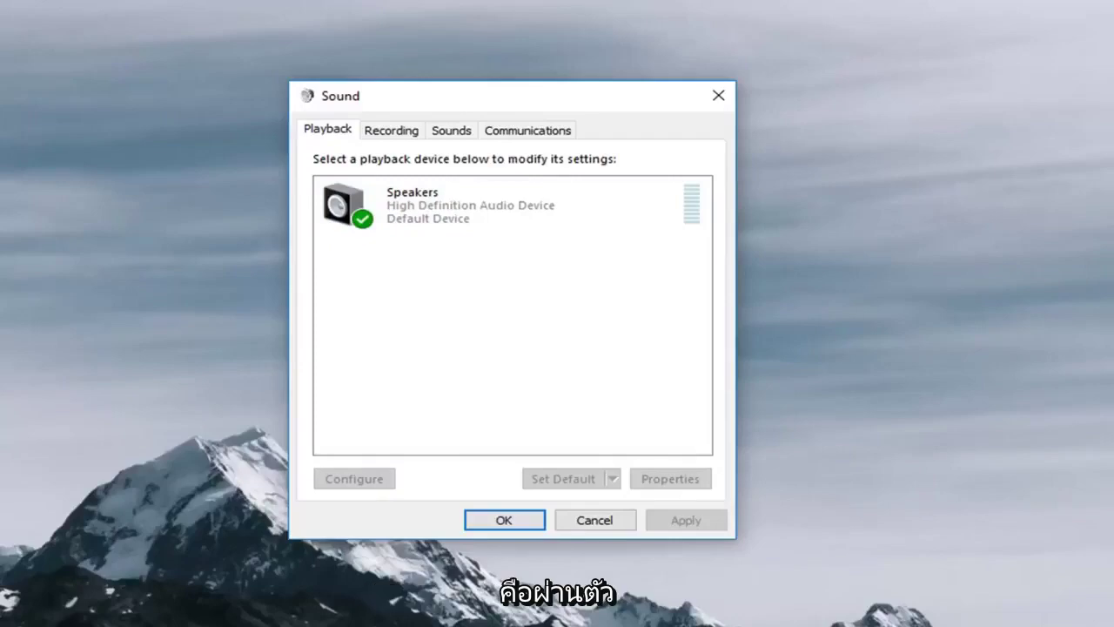
Close the Sound dialog and search the Start menu for 'device manager'
left_click(718, 96)
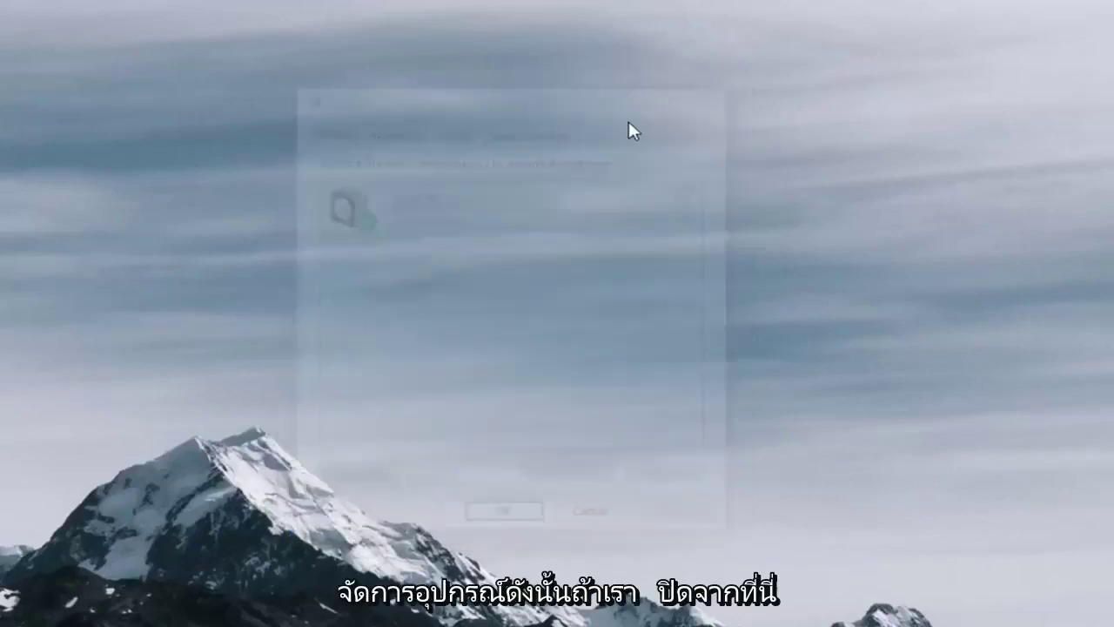
left_click(18, 614)
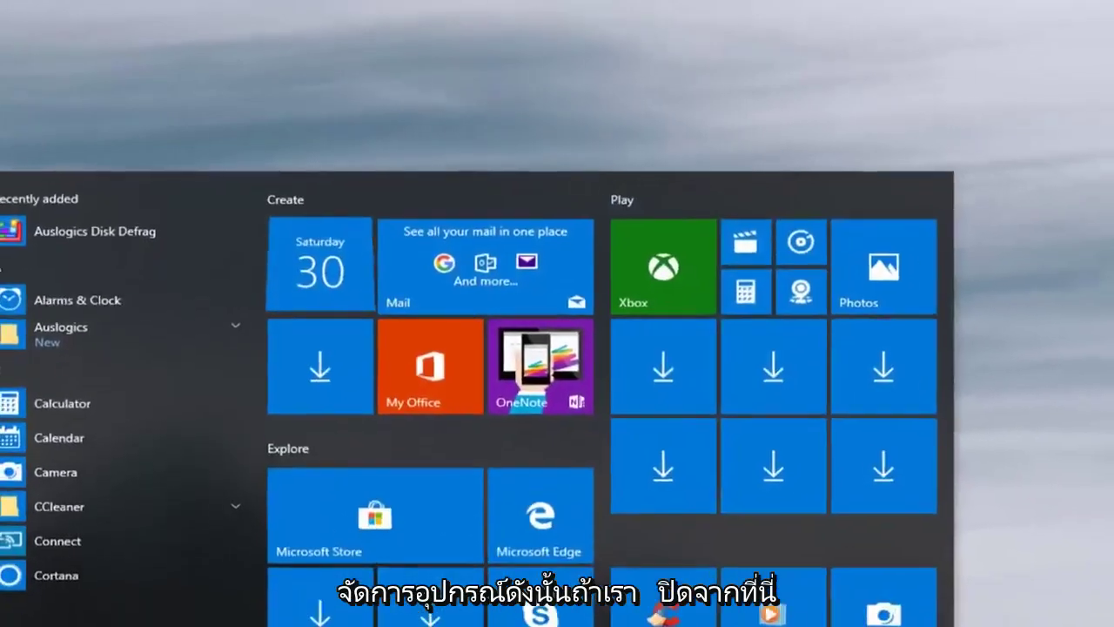
type("device")
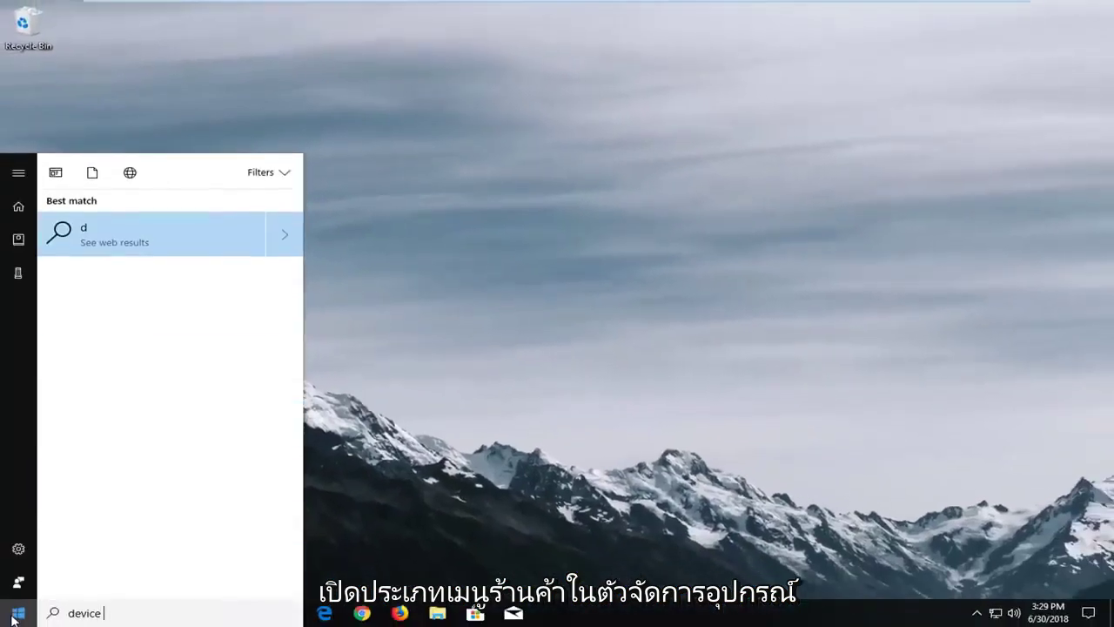
type(" manager")
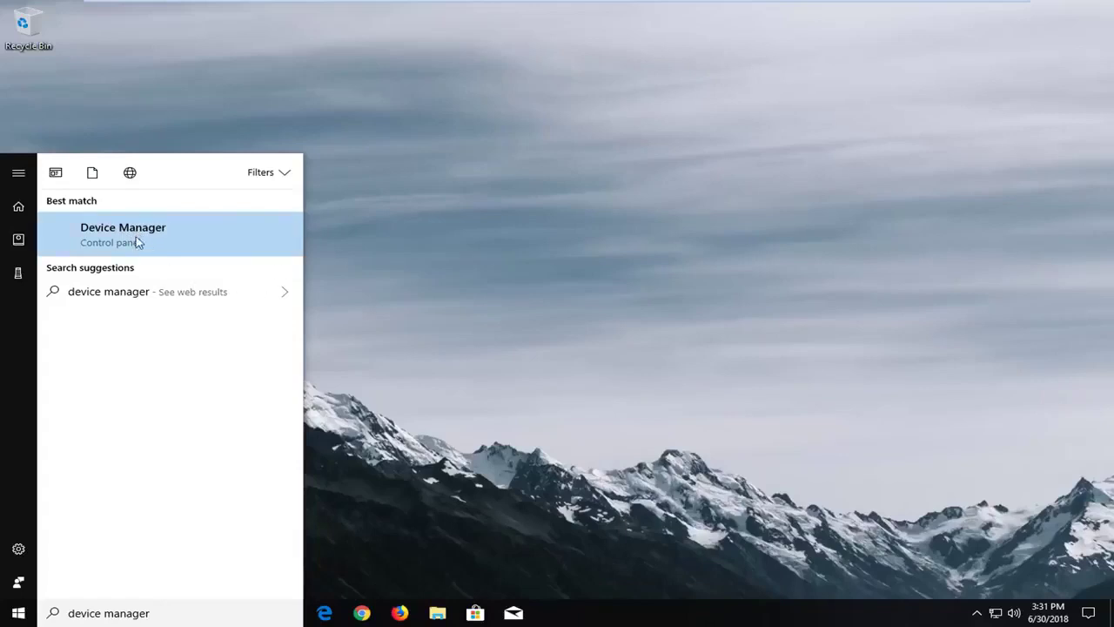
Launch Device Manager and dismiss the Not Responding warning until the device tree loads
left_click(136, 241)
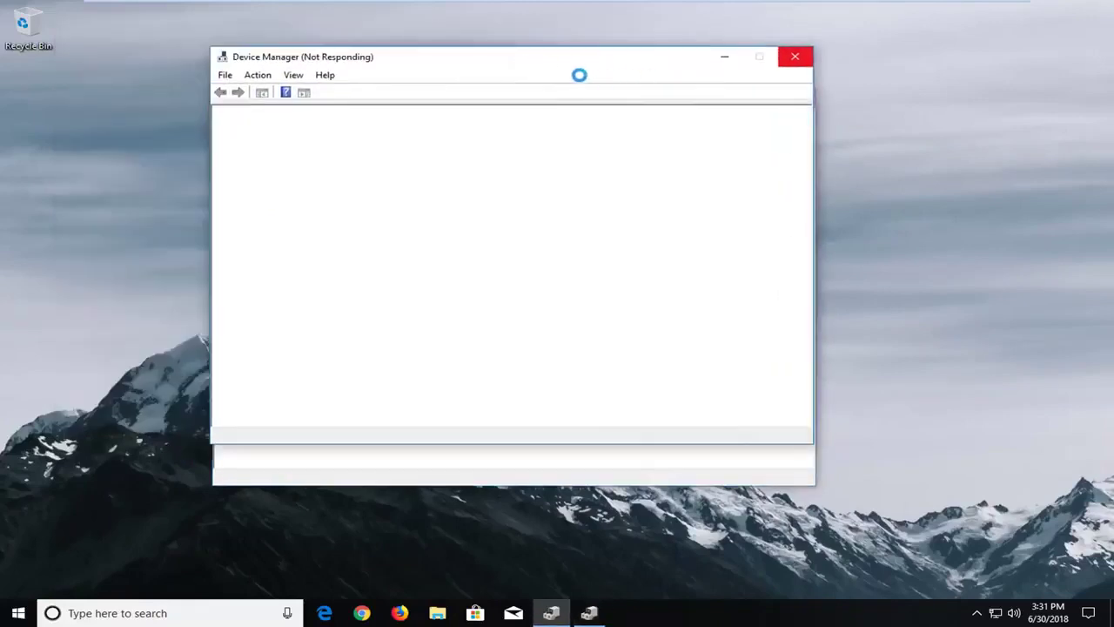
left_click(557, 98)
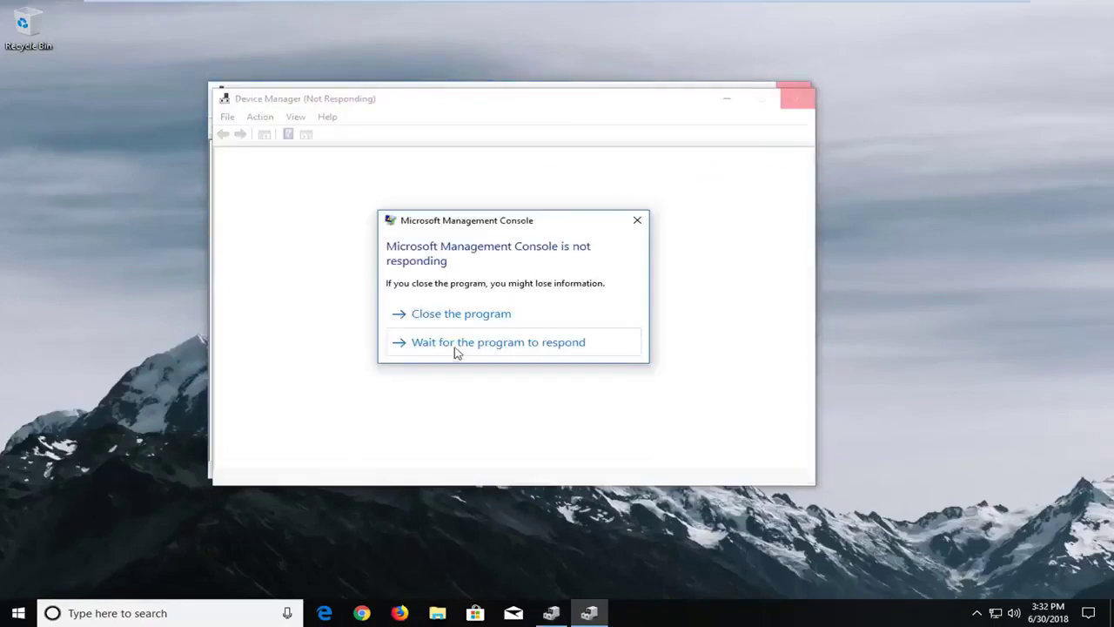
key("Return")
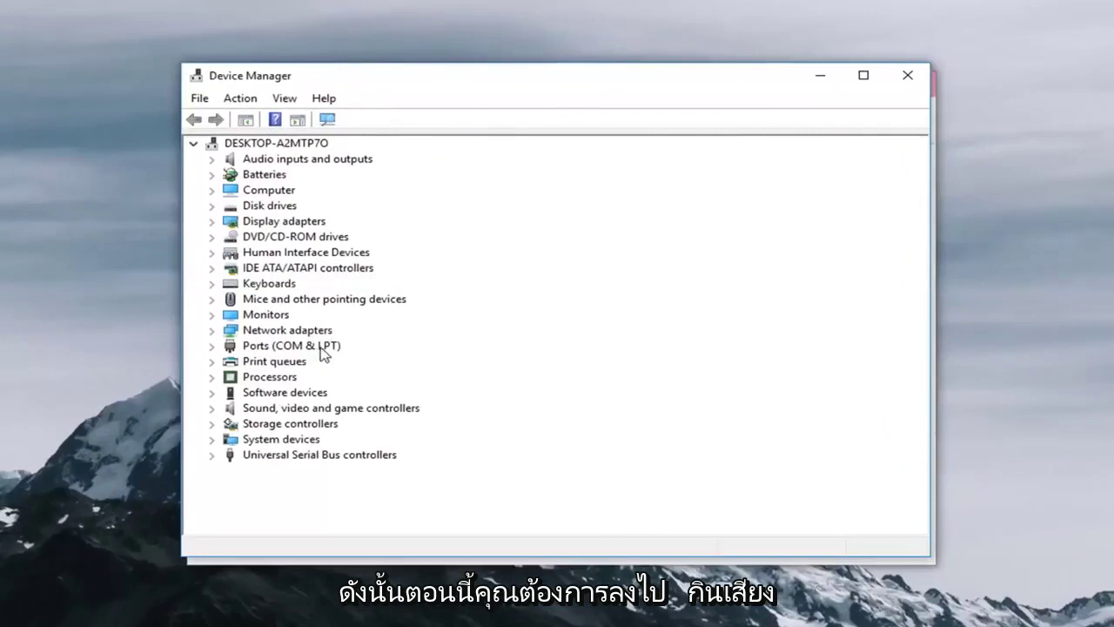
Expand Sound, video and game controllers and inspect the High Definition Audio Device's actions
left_click(272, 408)
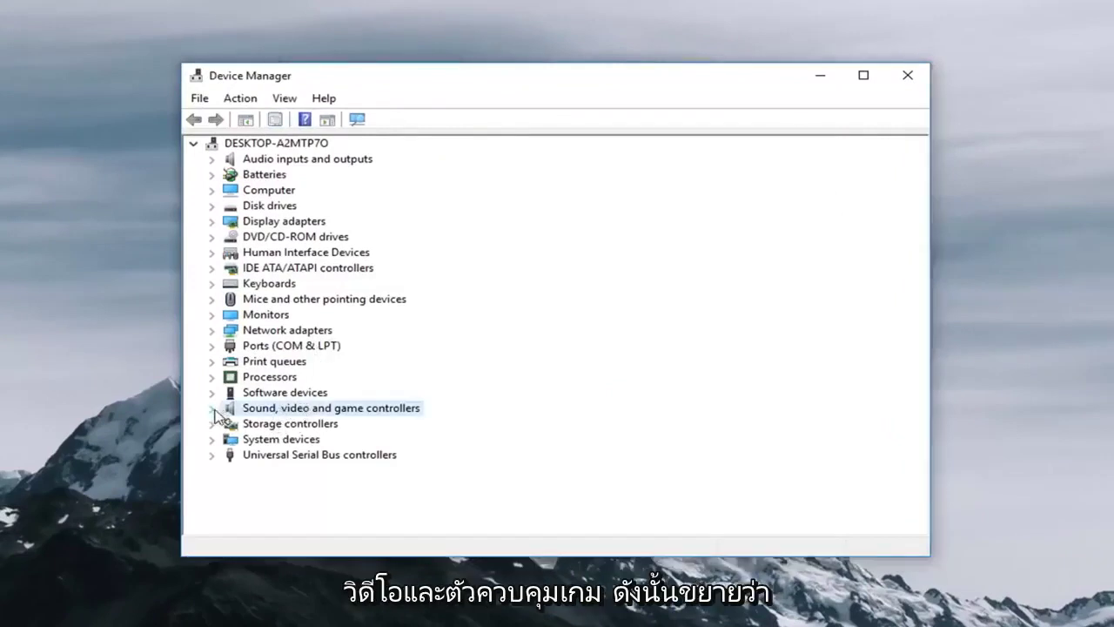
left_click(213, 408)
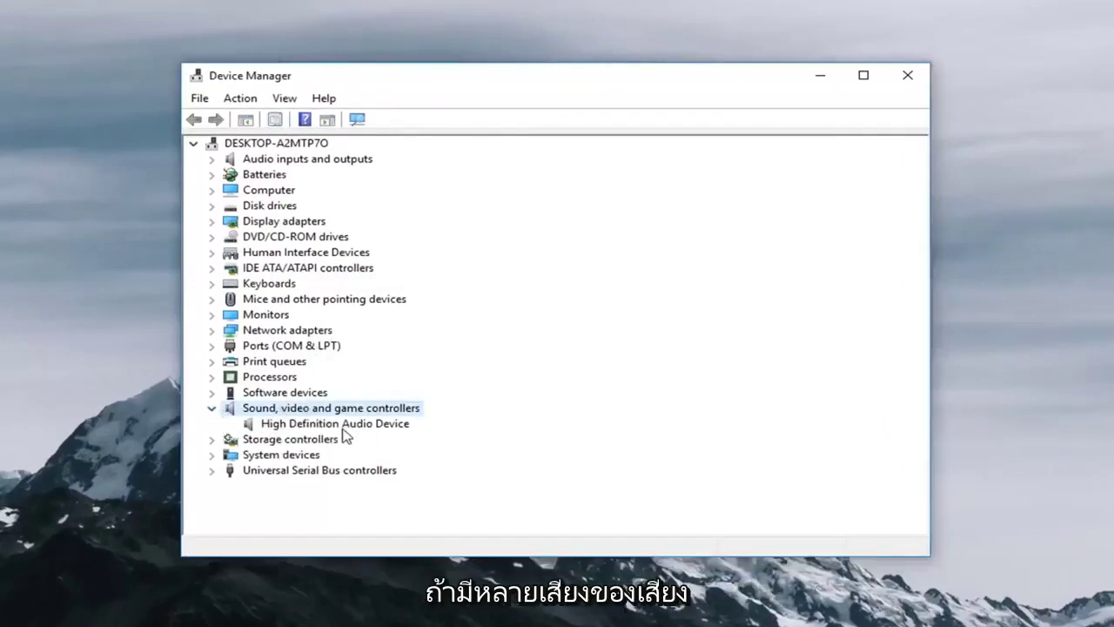
left_click(343, 425)
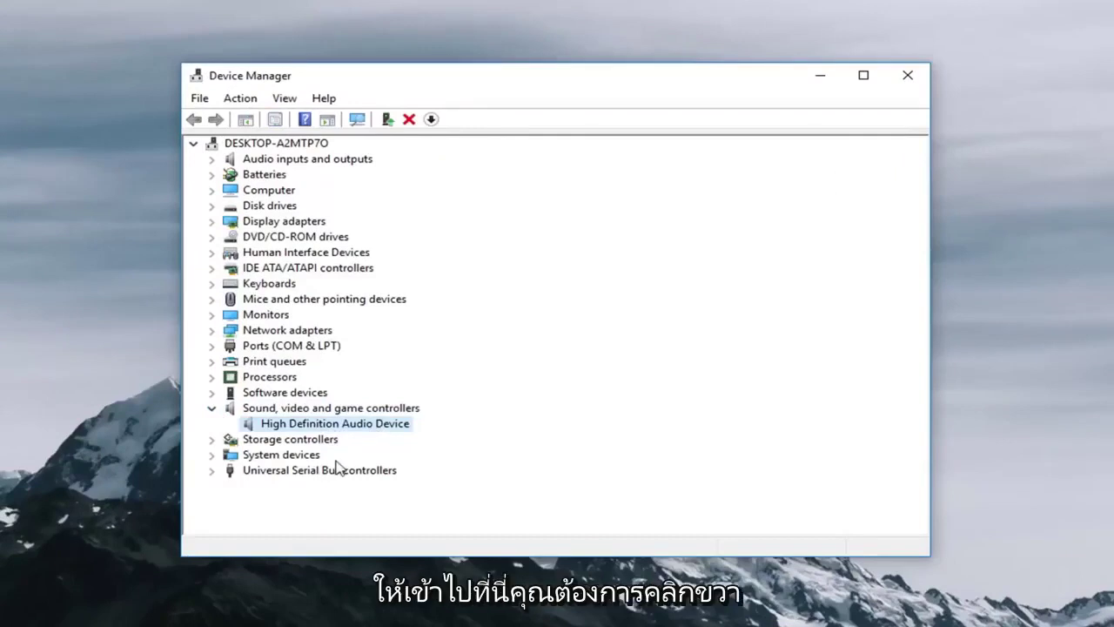
right_click(323, 424)
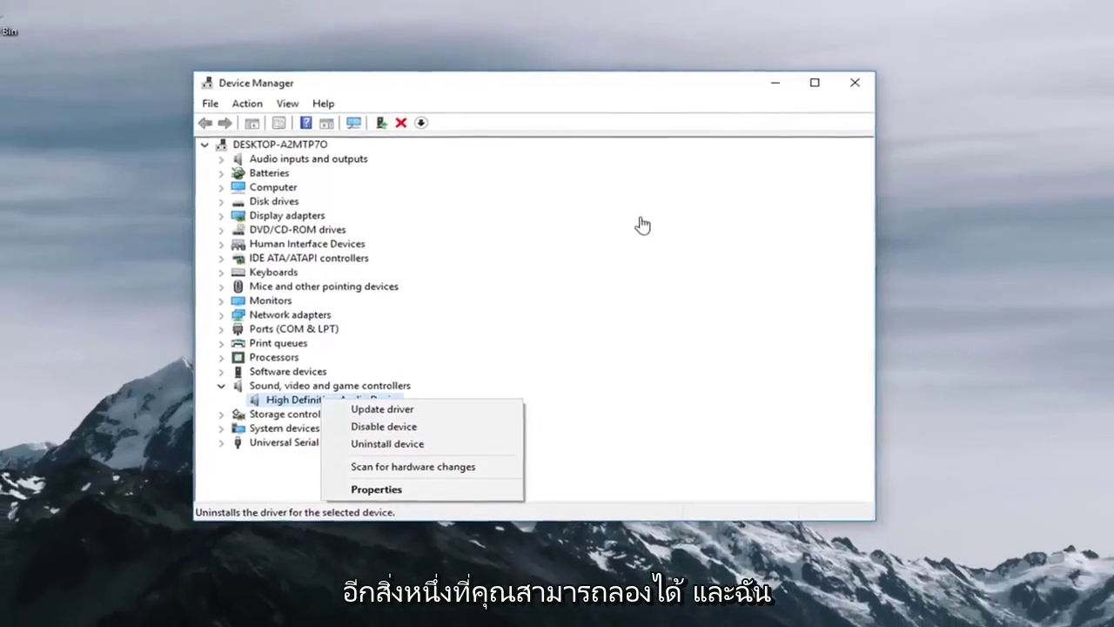
left_click(755, 86)
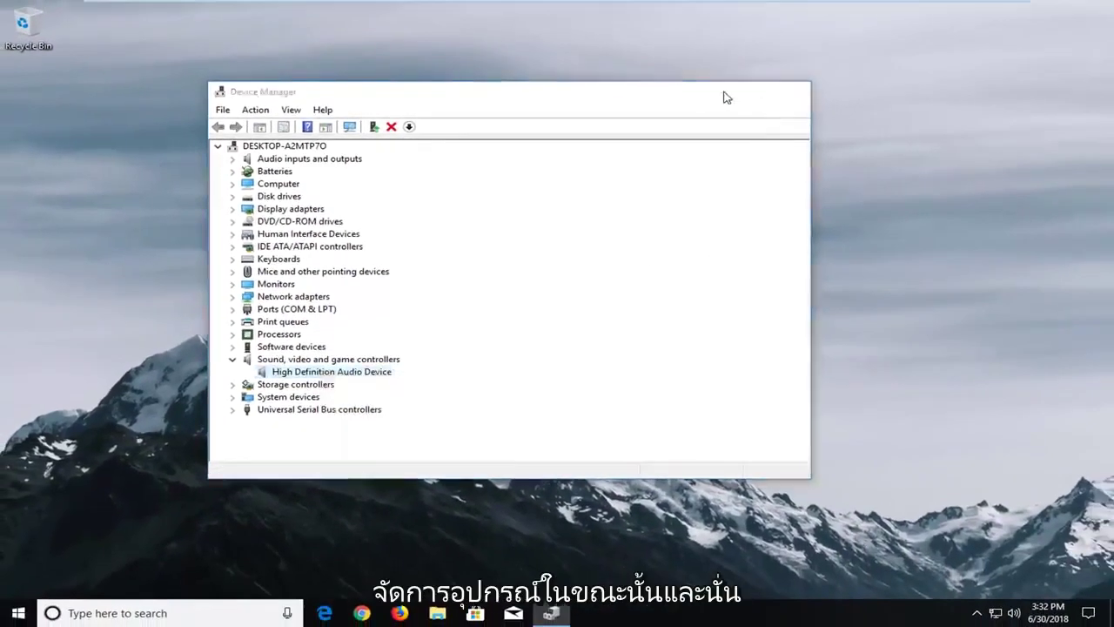
Minimize Device Manager and run Command Prompt as administrator from a 'cmd' search
left_click(754, 86)
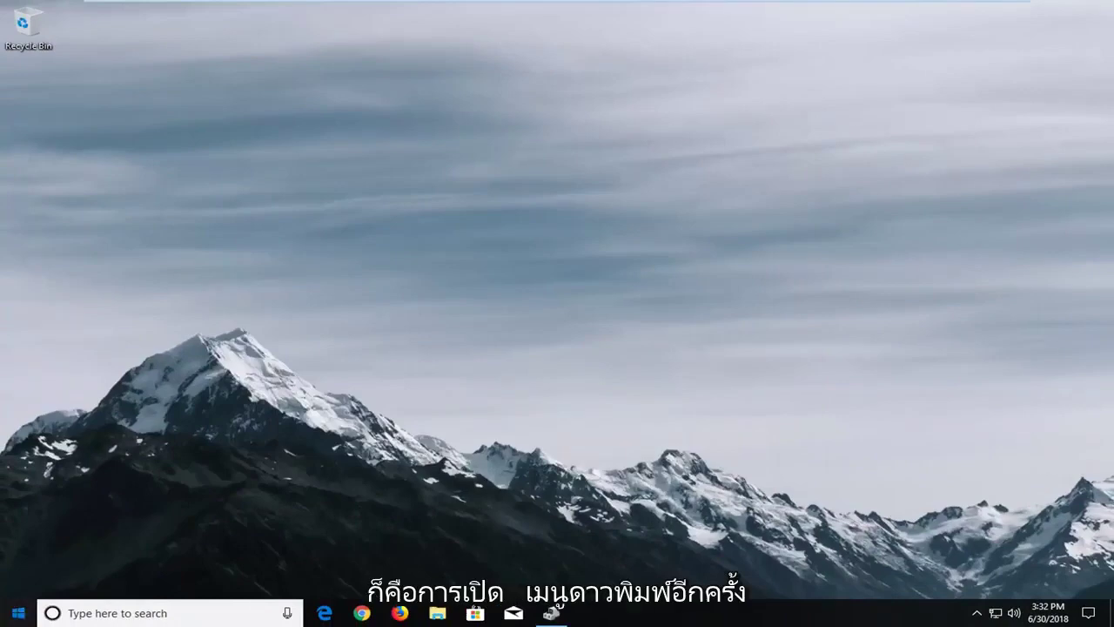
left_click(17, 613)
type("cmd")
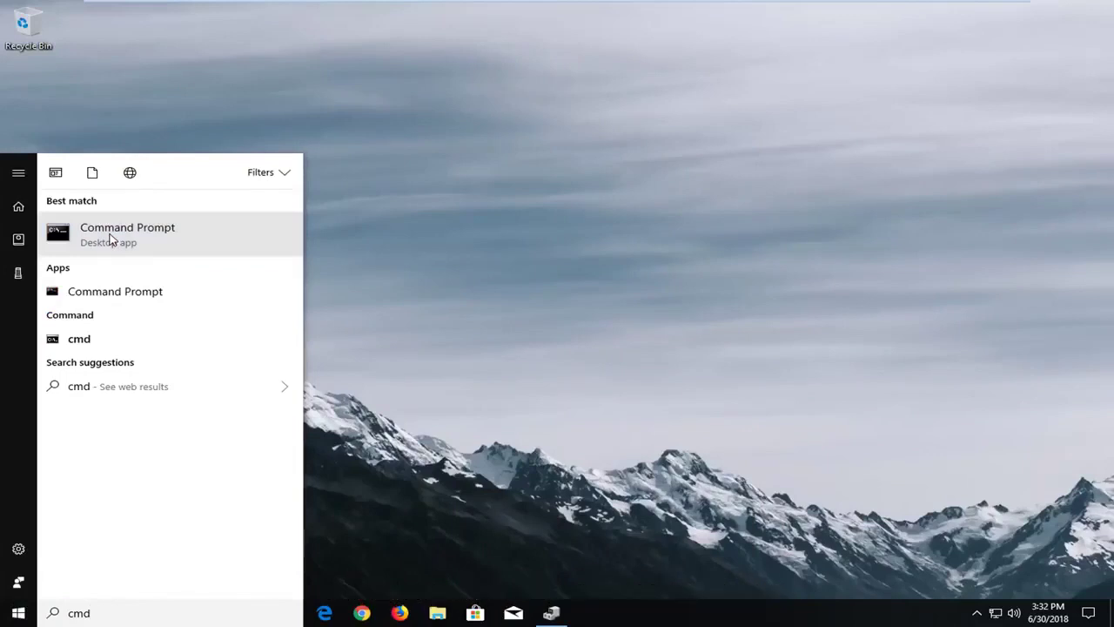
right_click(110, 240)
left_click(150, 251)
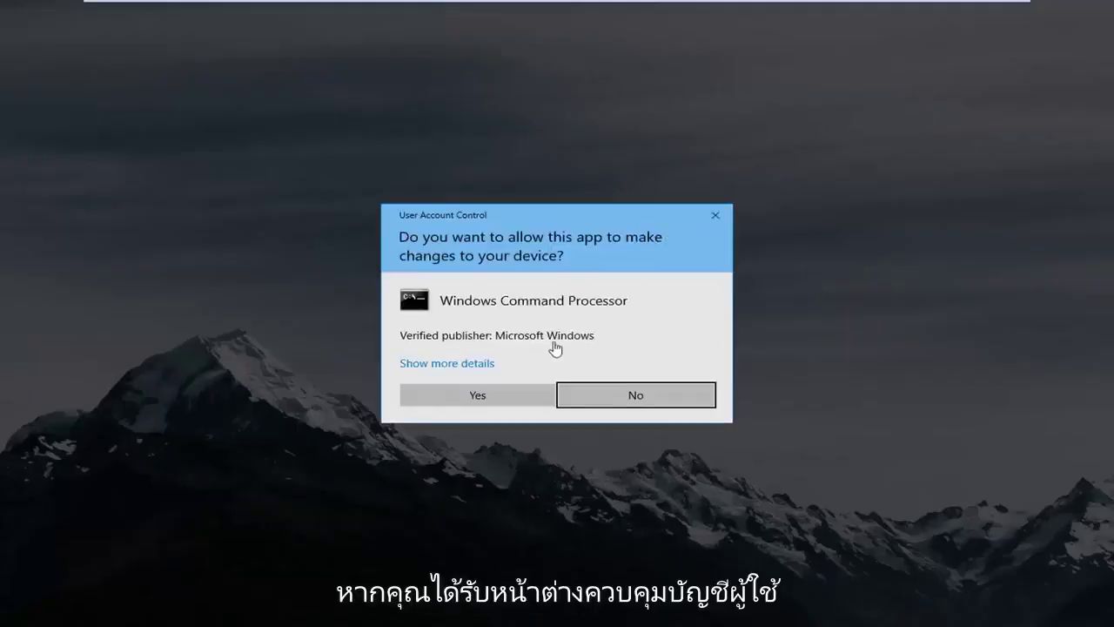
Approve the UAC prompt and run 'net localgroup Administrators /add networkservice'
left_click(472, 394)
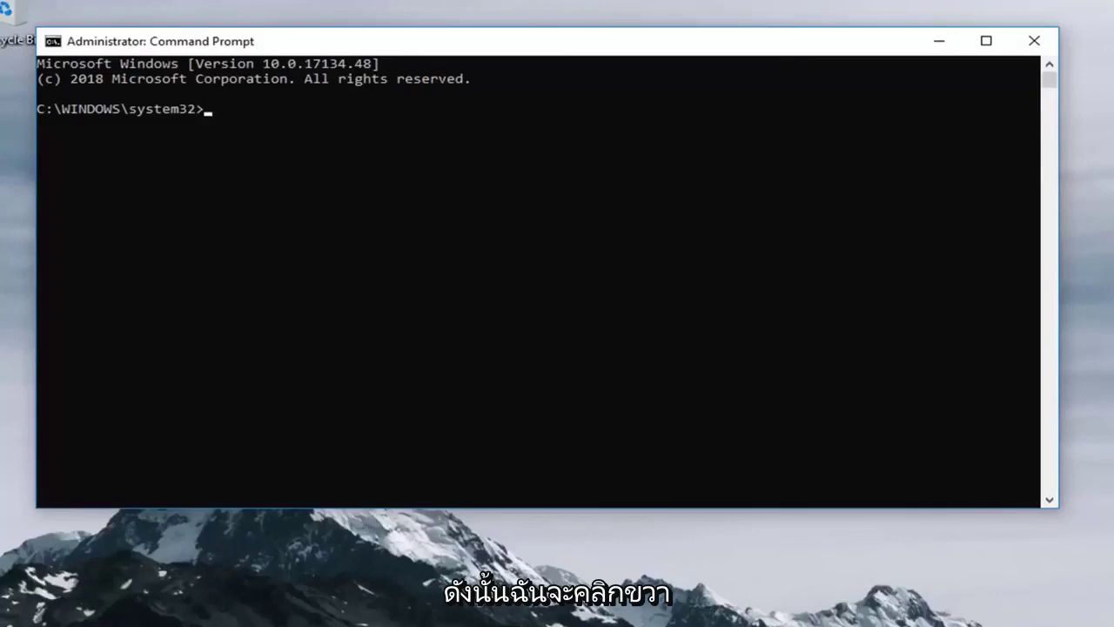
left_click_drag(536, 43, 631, 87)
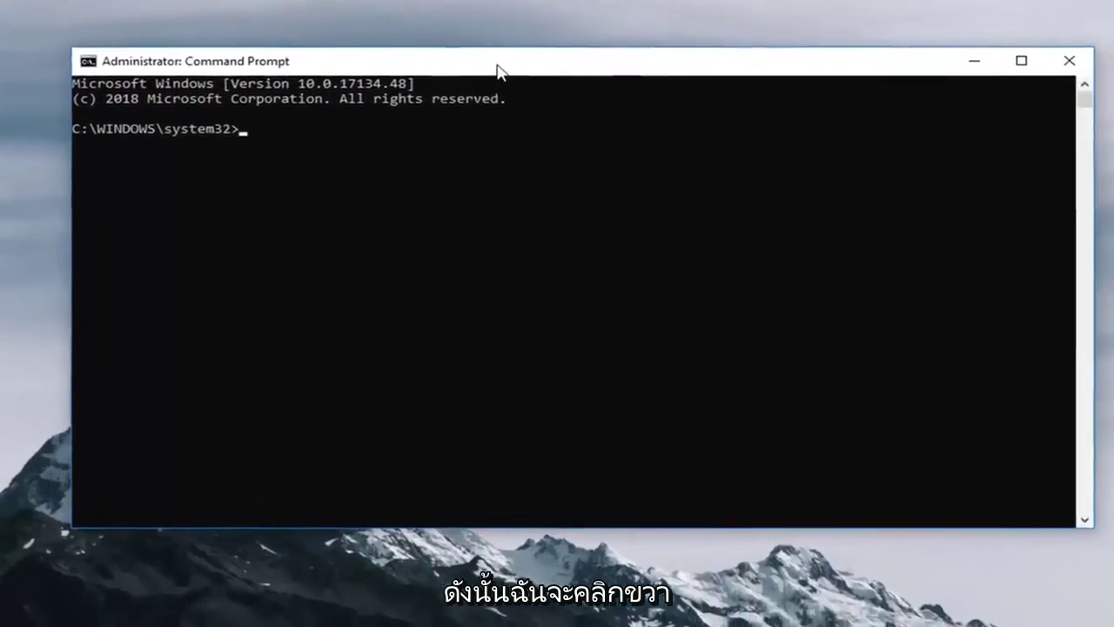
right_click(552, 88)
mouse_move(531, 202)
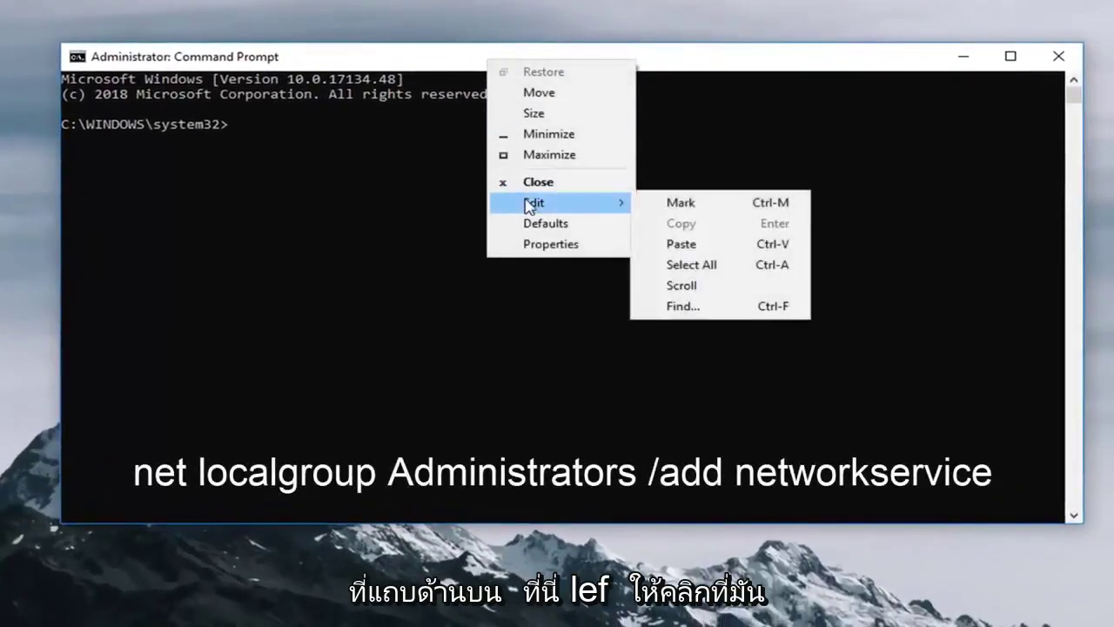
left_click(658, 244)
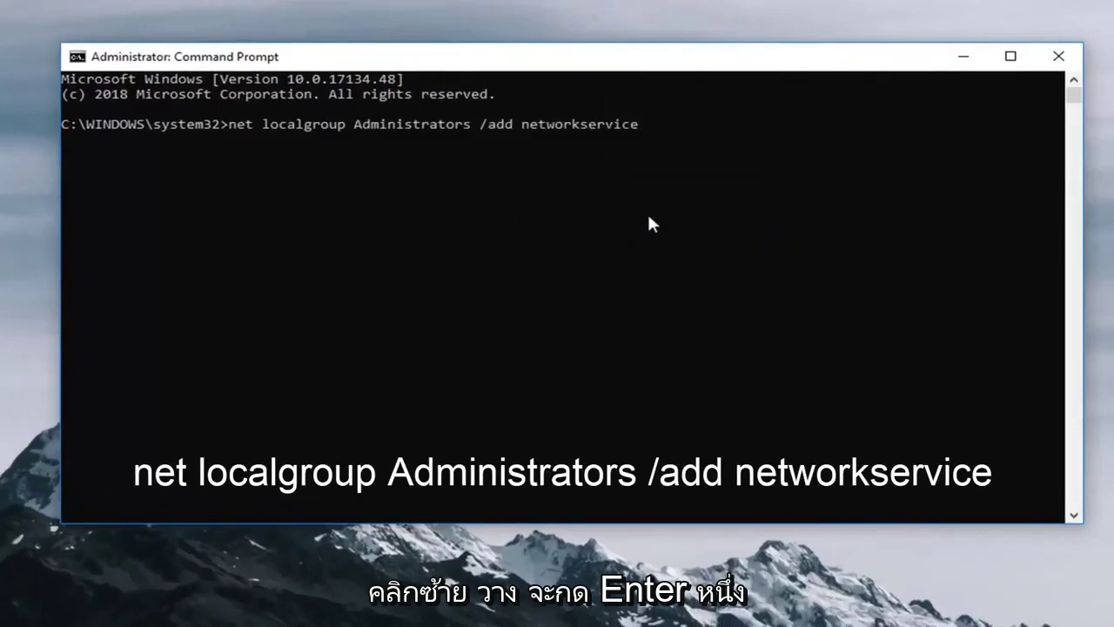
key("Return")
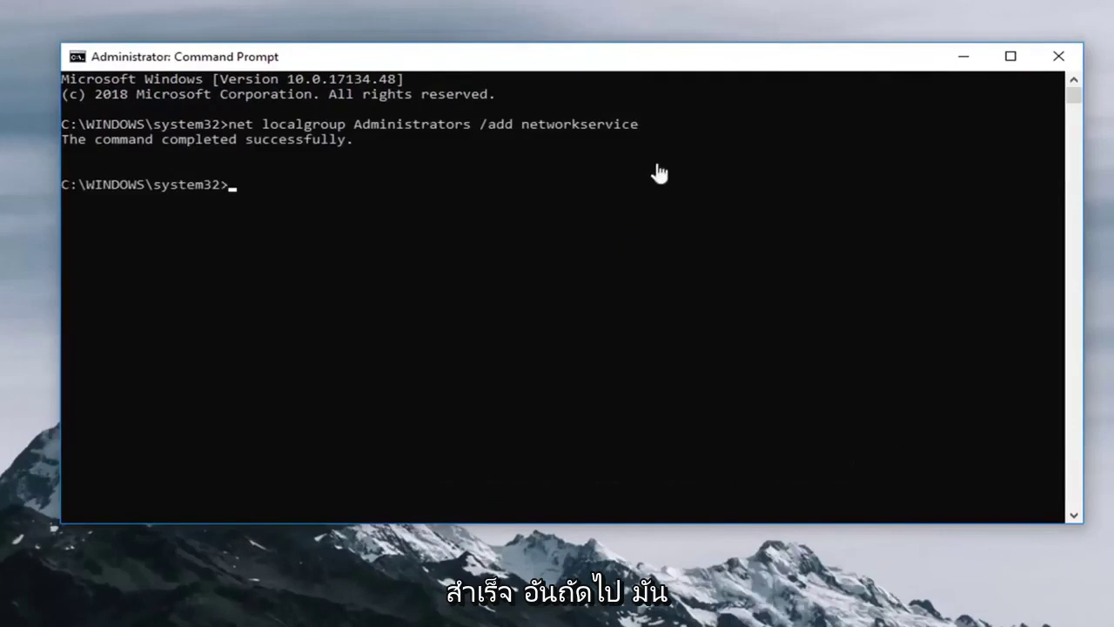
Run 'net localgroup Administrators /add localservice' in the admin Command Prompt
right_click(503, 58)
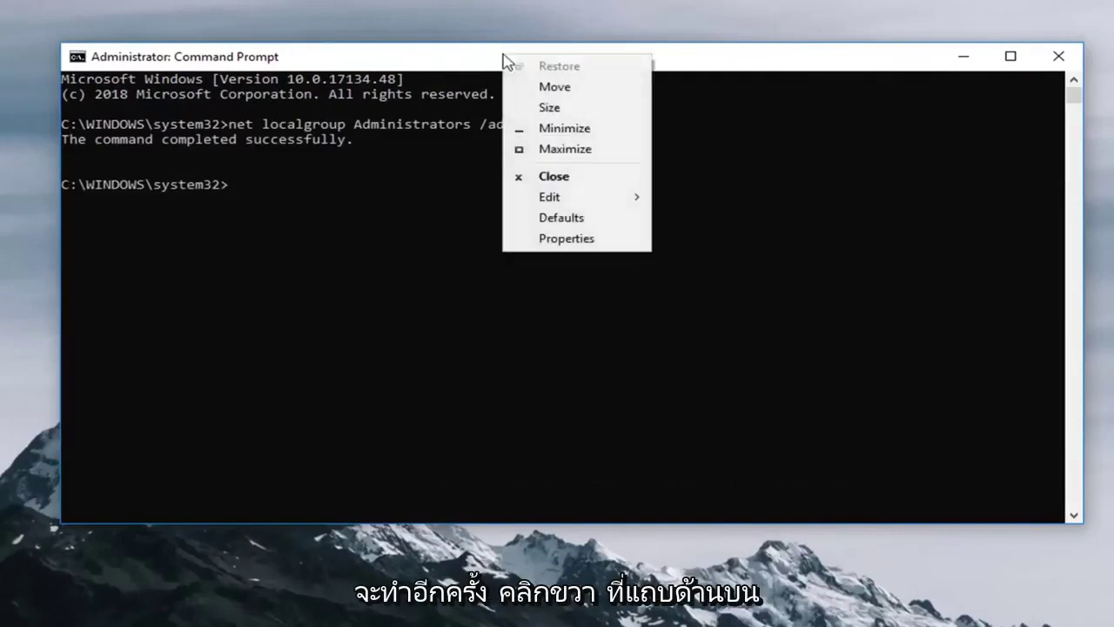
mouse_move(570, 206)
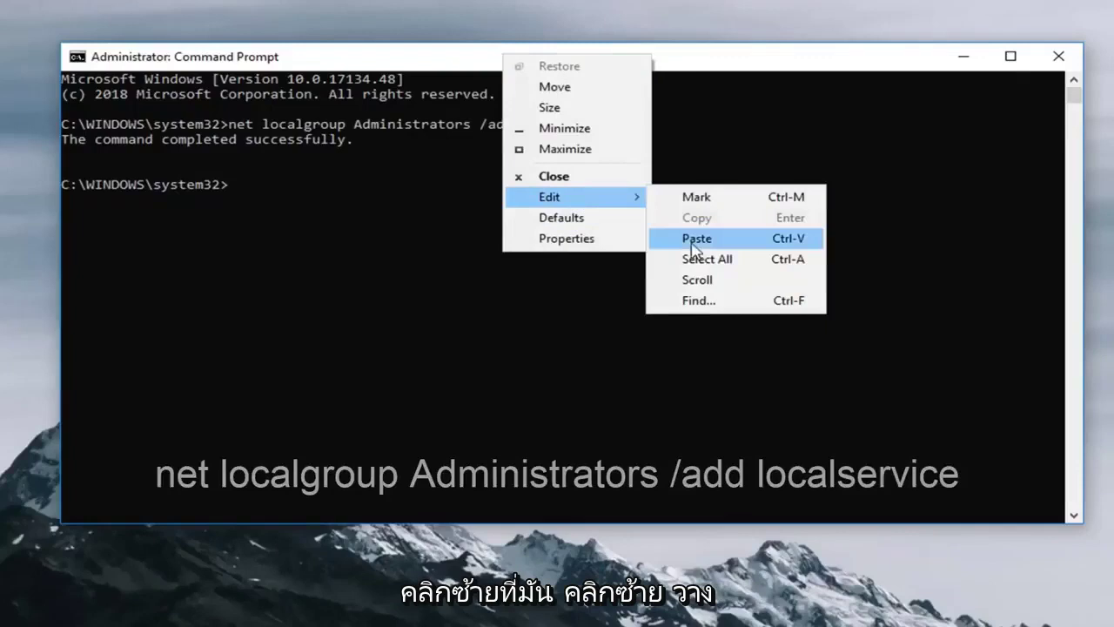
left_click(712, 242)
key("Return")
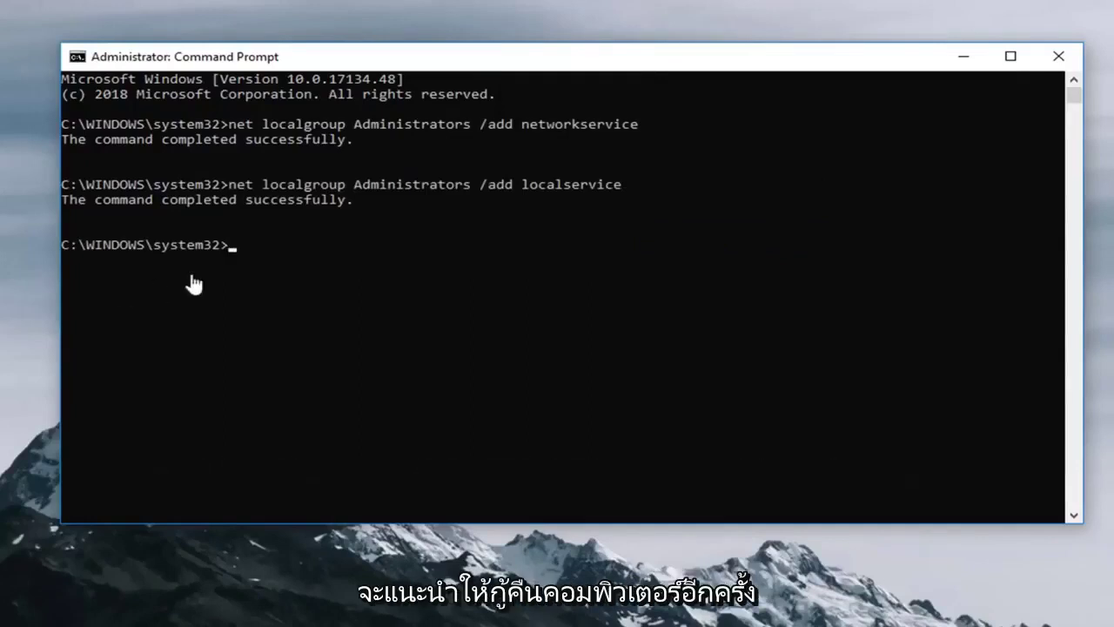
Close Command Prompt, confirm the audio device offers Disable device, then close Device Manager
left_click(1059, 58)
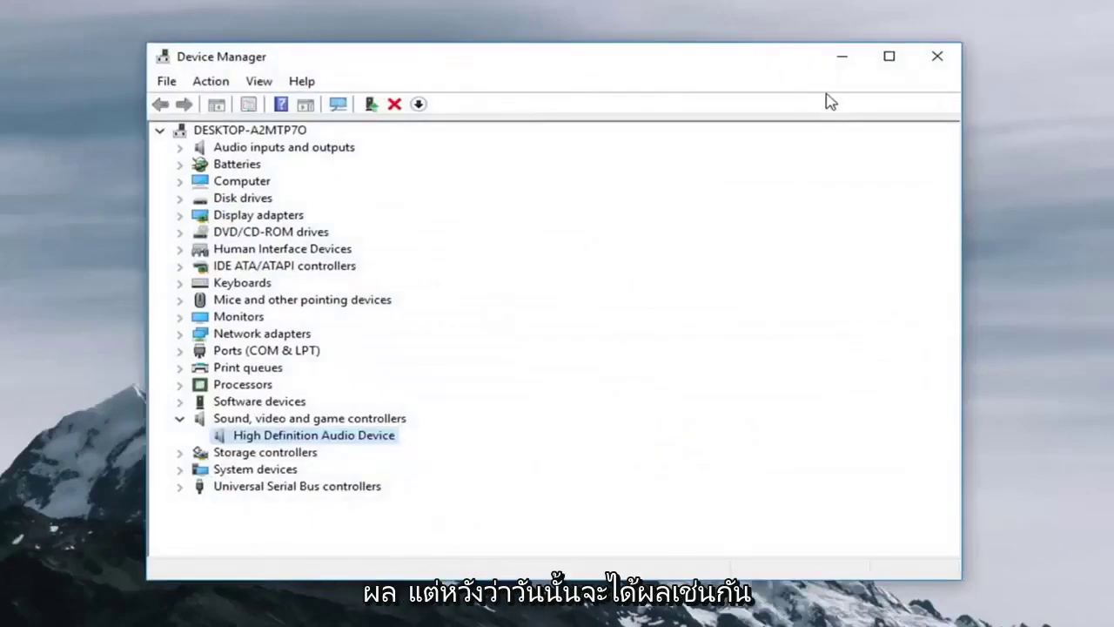
right_click(255, 437)
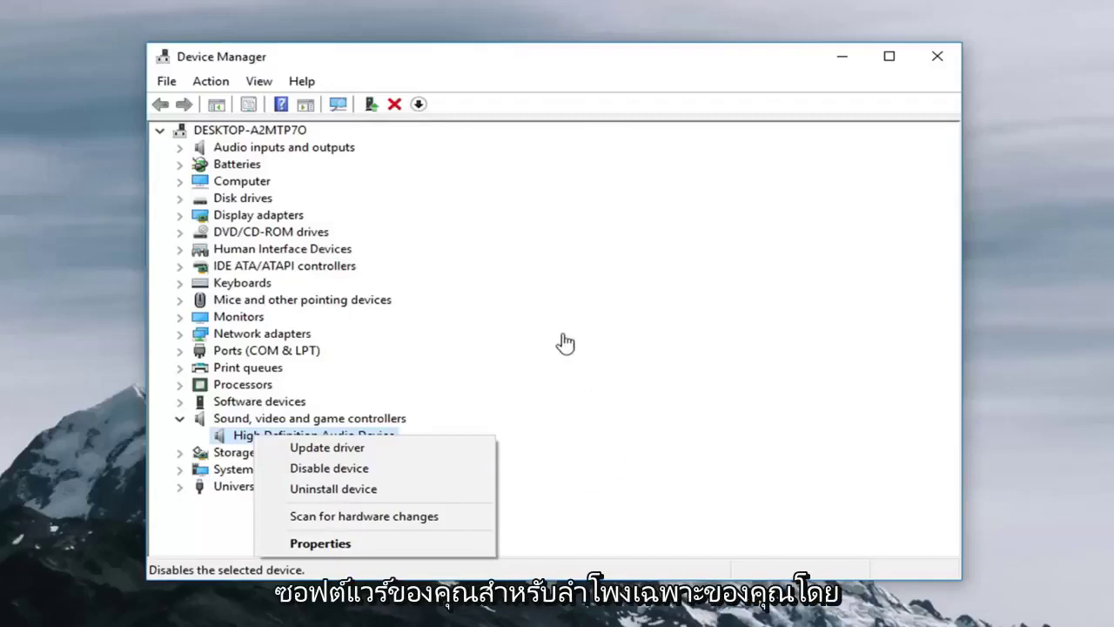
key("Escape")
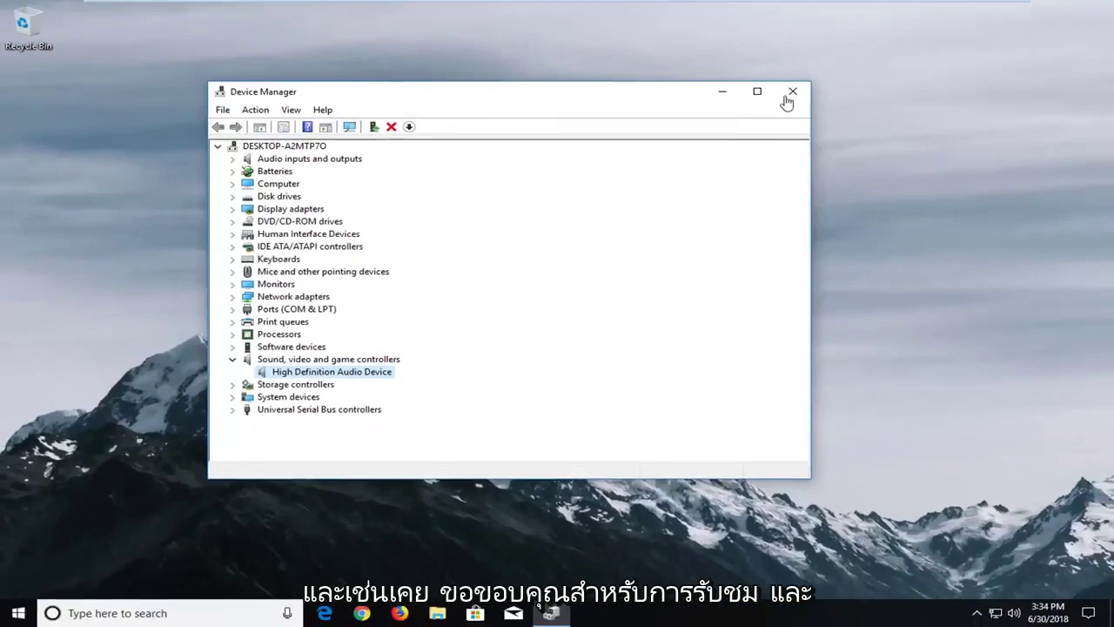
left_click(792, 92)
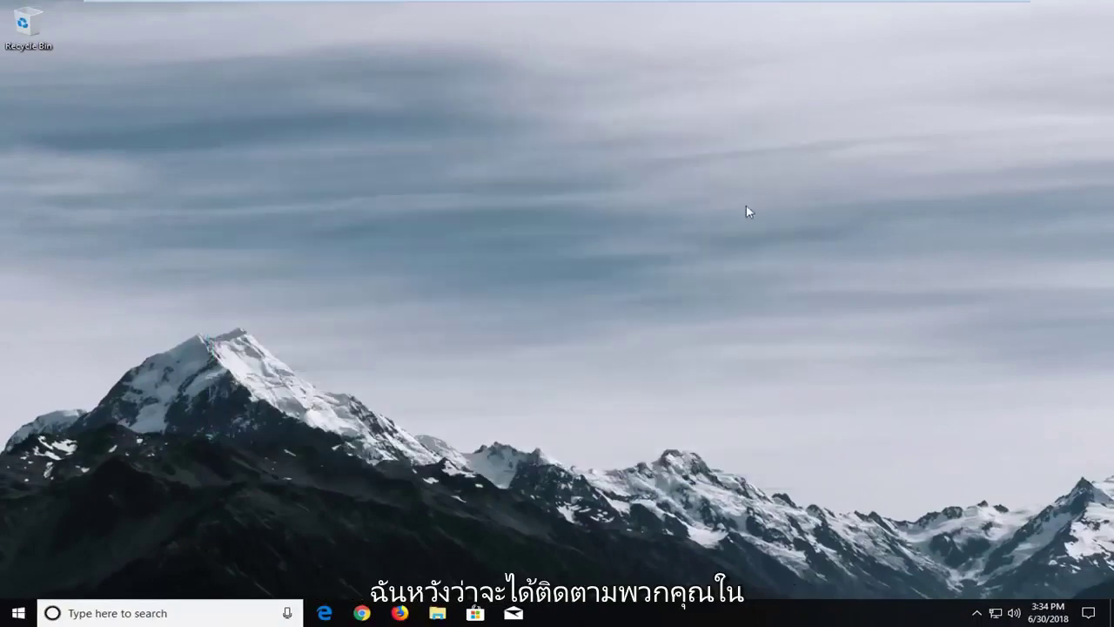